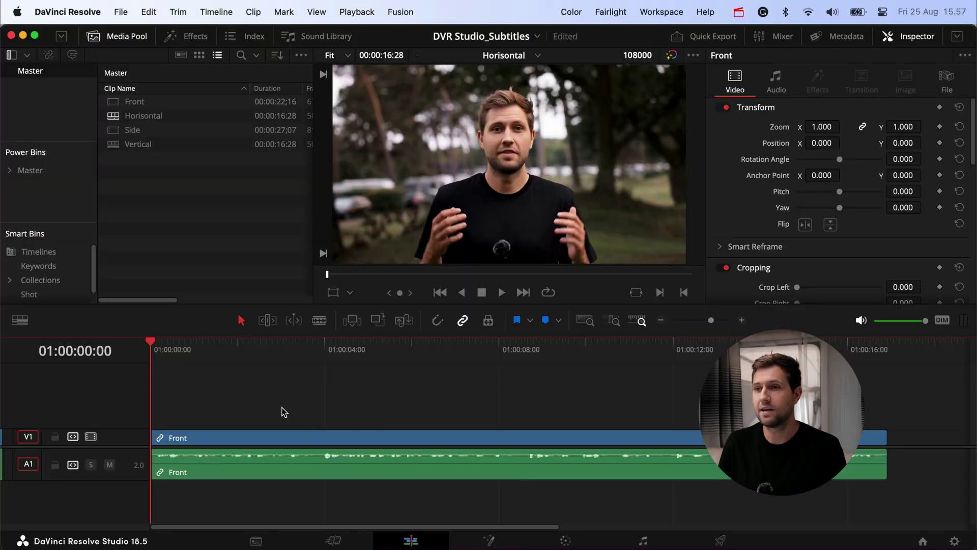
Hide the media pool, enlarge the viewer, save the project, and play the Front clip through.
{"action": "left_click", "coordinate": [123, 44]}
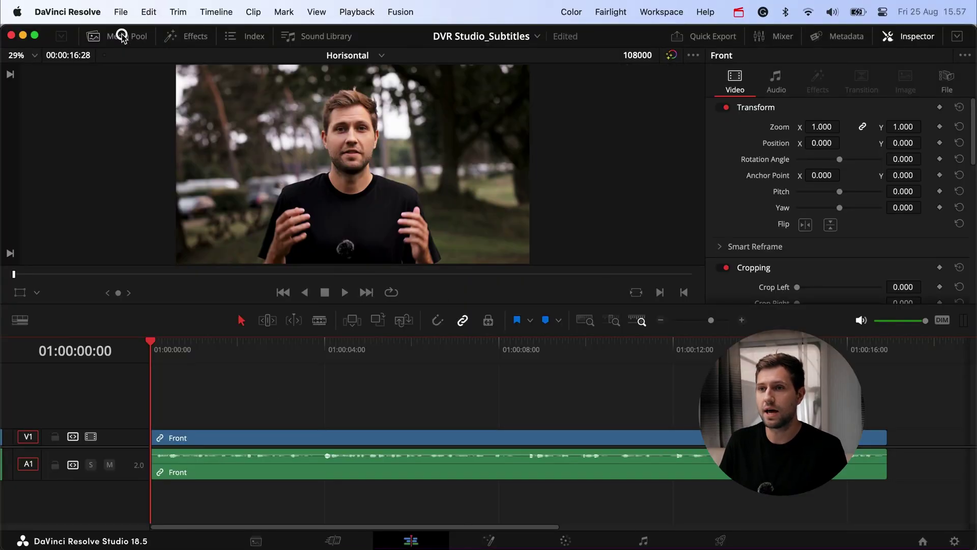
{"action": "left_click_drag", "start_coordinate": [106, 335], "coordinate": [105, 384]}
{"action": "key", "text": "super+s"}
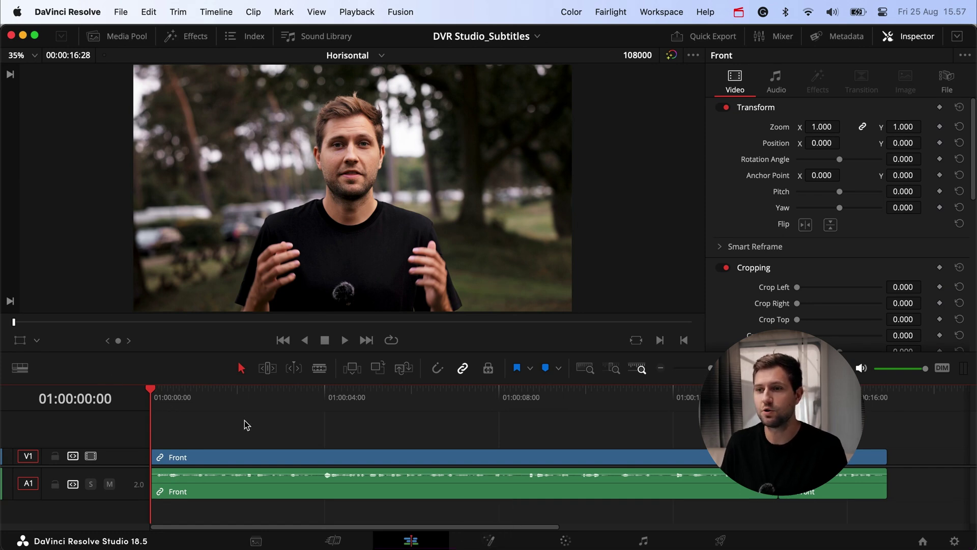
{"action": "key", "text": "space"}
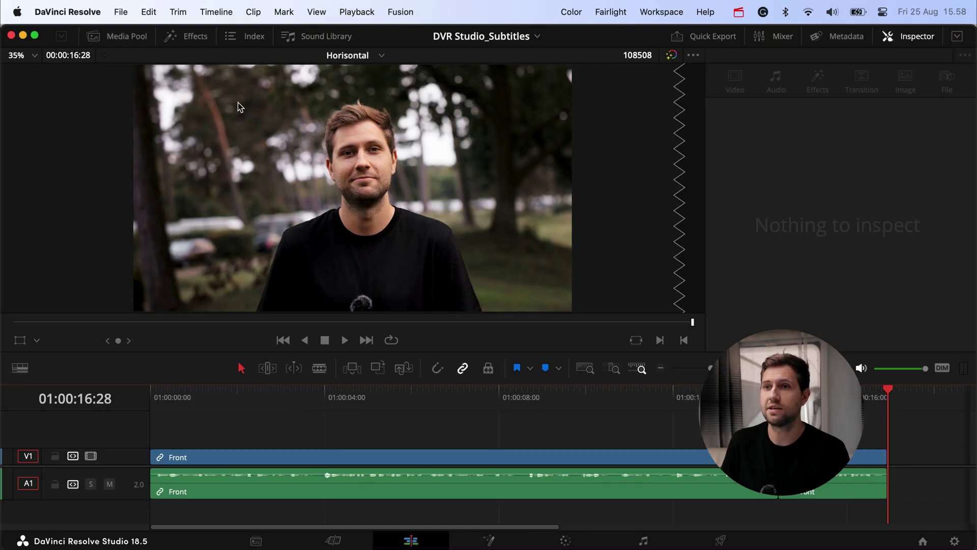
{"action": "left_click", "coordinate": [214, 13]}
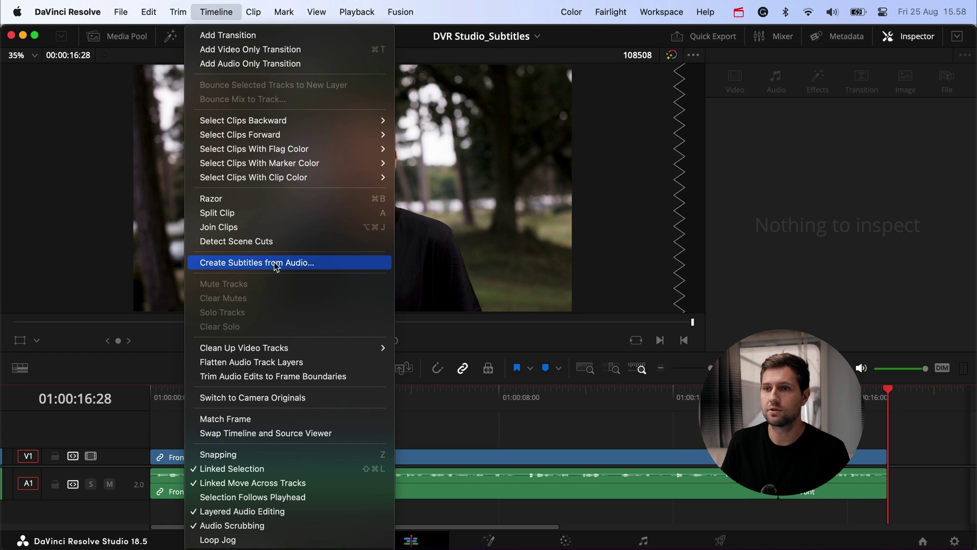
Open the Create Subtitles from Audio dialog and move it lower on screen.
{"action": "left_click", "coordinate": [289, 261]}
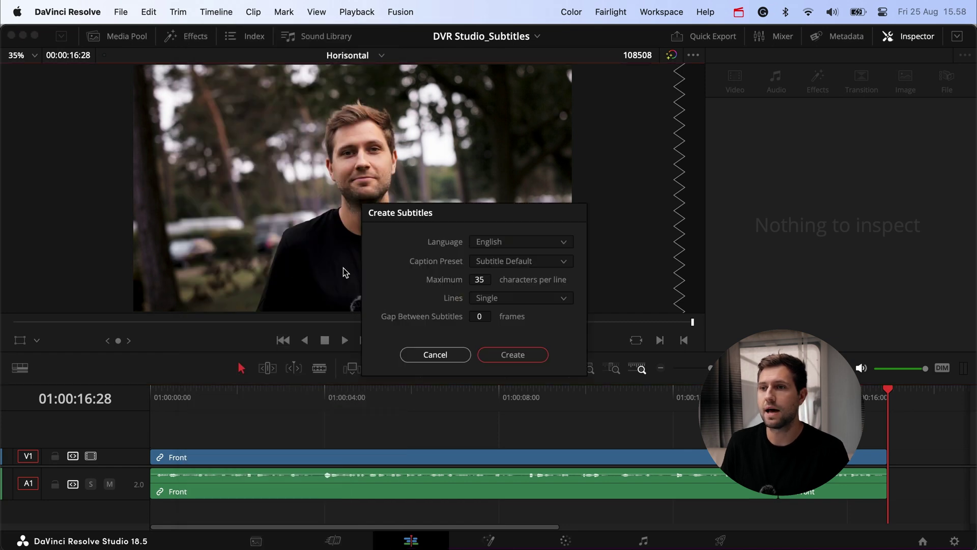
{"action": "left_click_drag", "start_coordinate": [487, 213], "coordinate": [445, 243]}
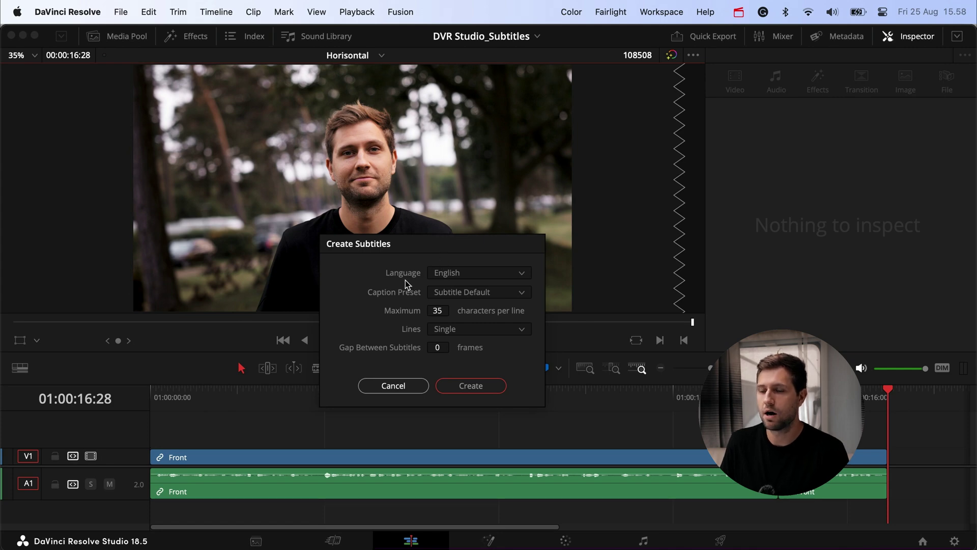
{"action": "left_click", "coordinate": [479, 273]}
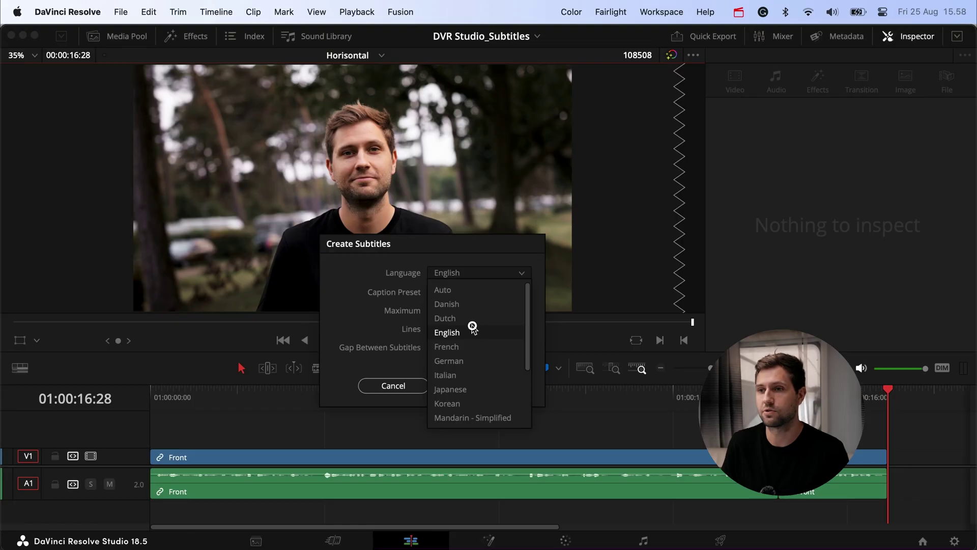
{"action": "left_click", "coordinate": [472, 329]}
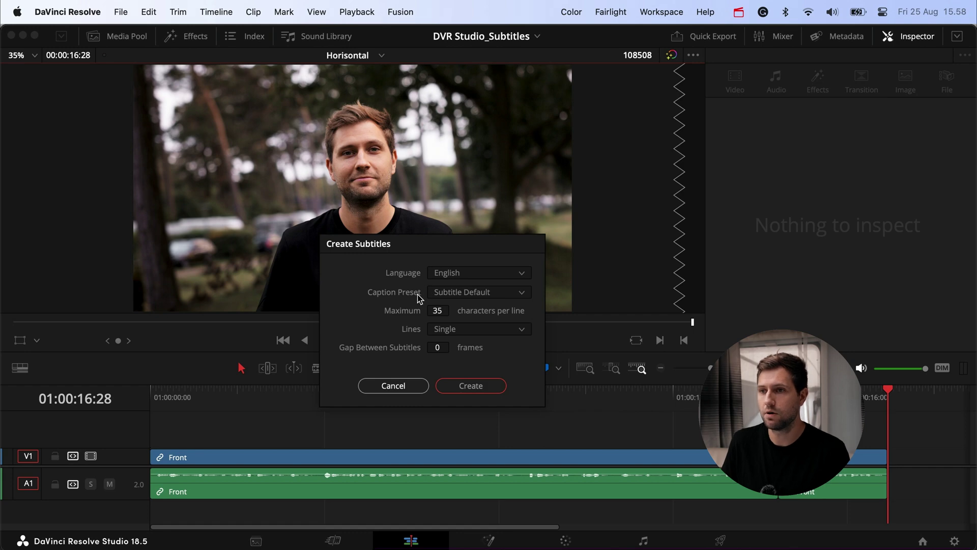
Create subtitles using Subtitle Default, 60 characters maximum per line and double lines.
{"action": "left_click", "coordinate": [446, 292]}
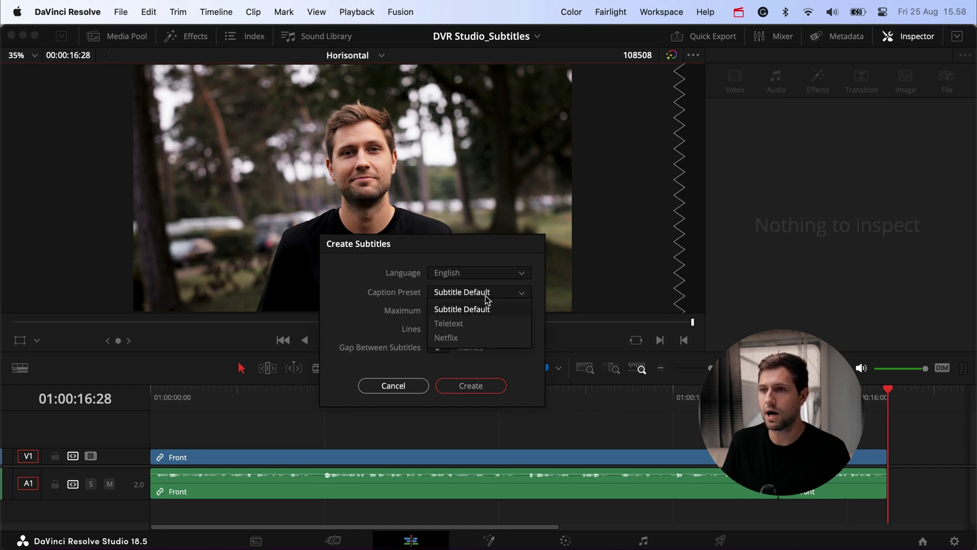
{"action": "left_click", "coordinate": [462, 293]}
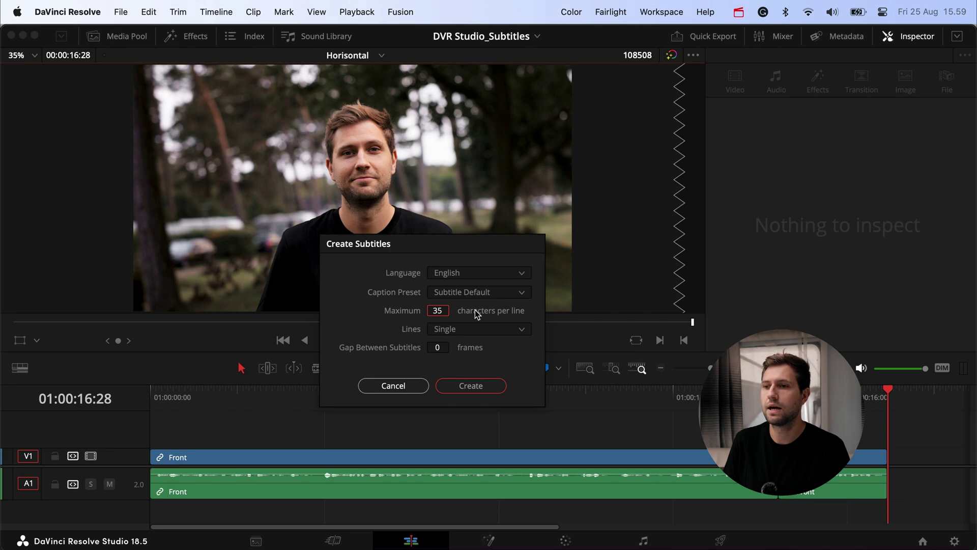
{"action": "key", "text": "BackSpace"}
{"action": "key", "text": "BackSpace"}
{"action": "type", "text": "70"}
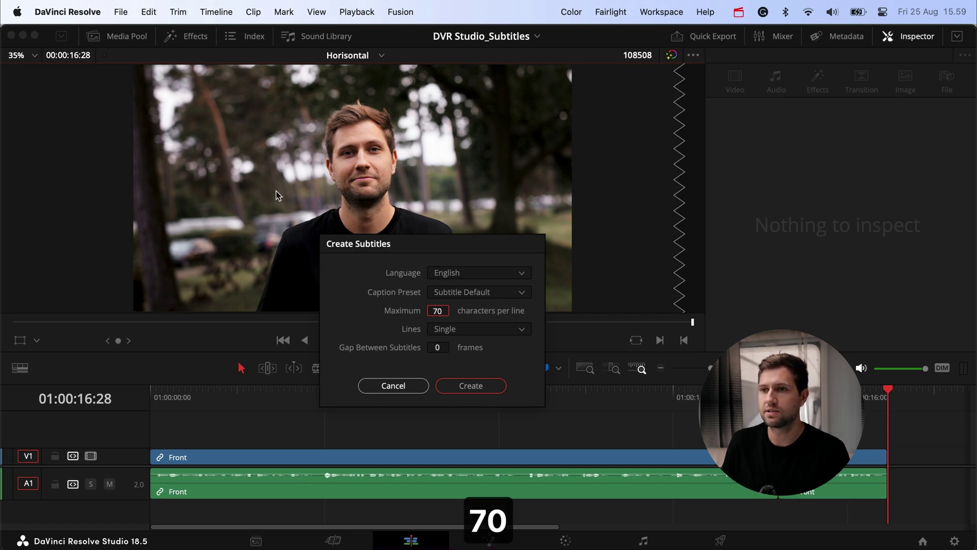
{"action": "left_click", "coordinate": [486, 329]}
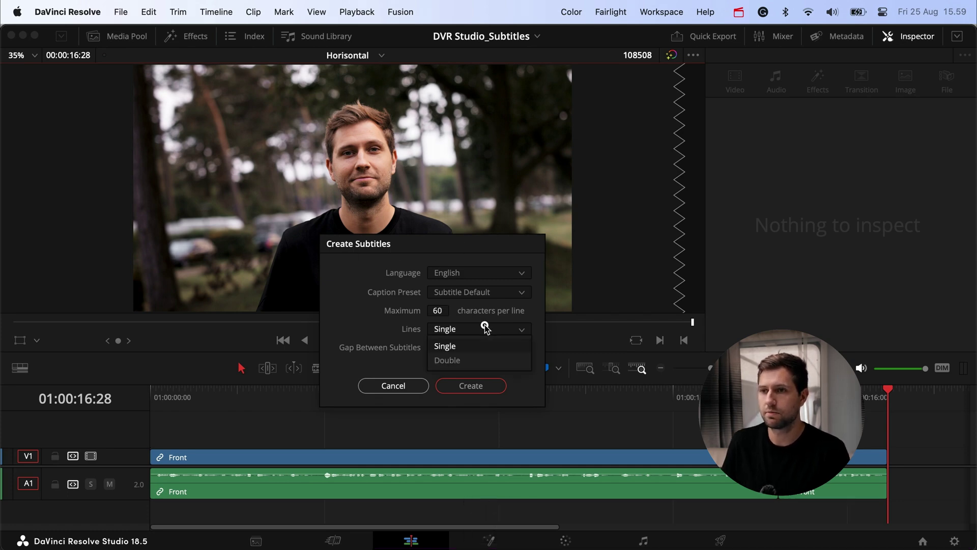
{"action": "left_click", "coordinate": [469, 360]}
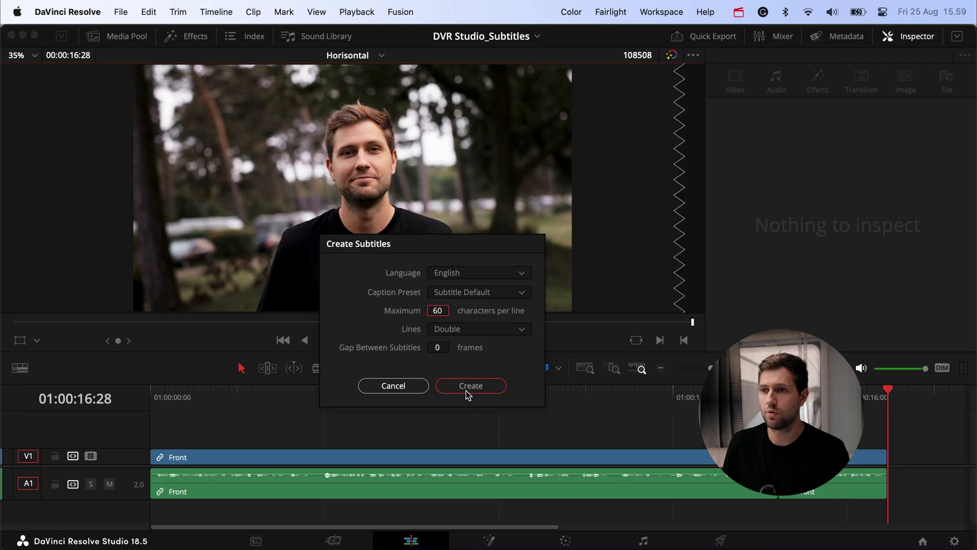
{"action": "left_click", "coordinate": [465, 388]}
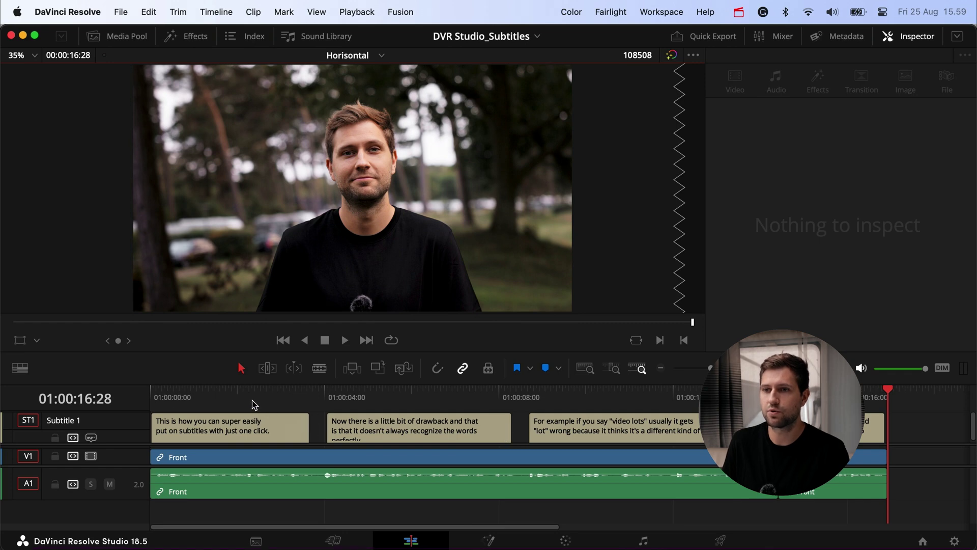
Return to the timeline start and play the captioned video full screen to review it.
{"action": "left_click", "coordinate": [215, 393]}
{"action": "key", "text": "super+f"}
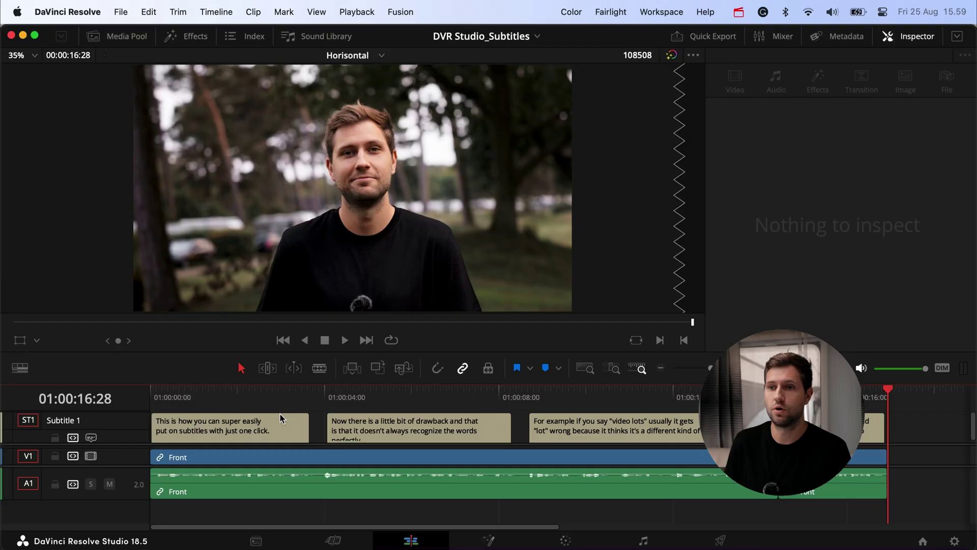
{"action": "left_click", "coordinate": [152, 429]}
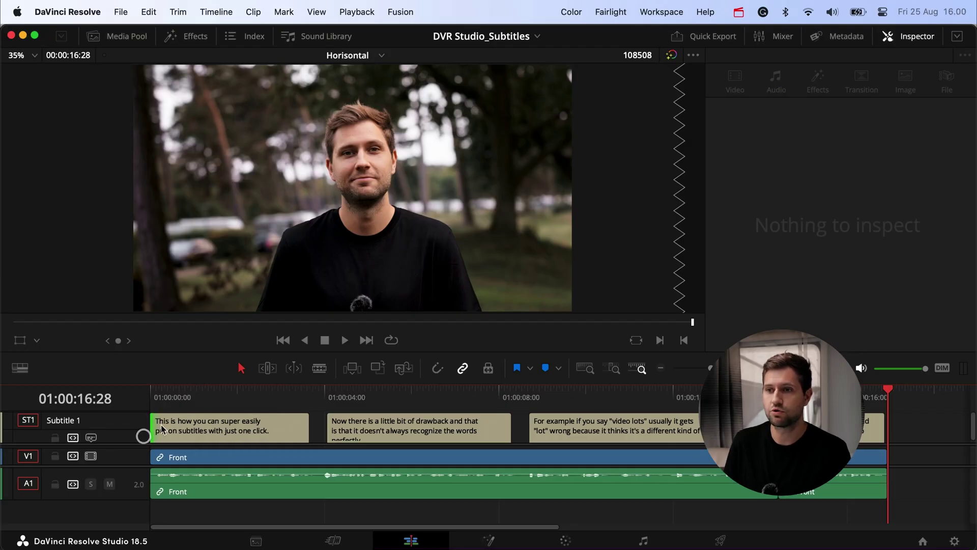
Stretch the first two subtitle clips to meet the next ones, then park the playhead at 01:00:02:24.
{"action": "left_click_drag", "start_coordinate": [309, 429], "coordinate": [325, 430]}
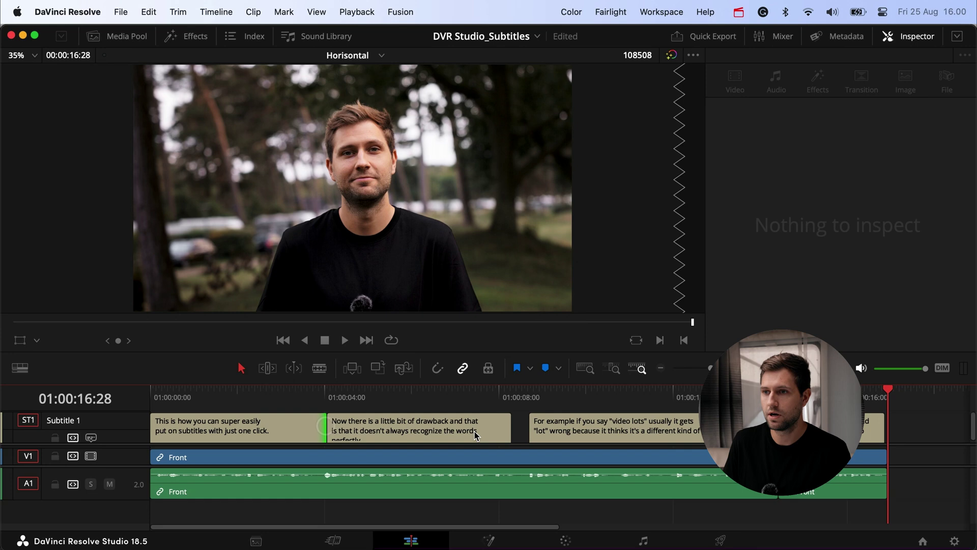
{"action": "left_click_drag", "start_coordinate": [506, 428], "coordinate": [531, 426]}
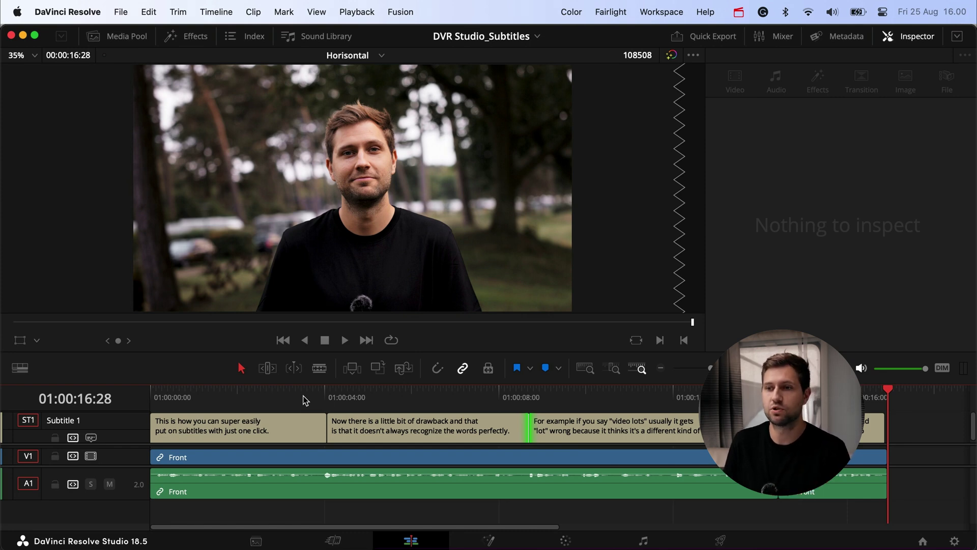
{"action": "left_click", "coordinate": [304, 400]}
{"action": "left_click", "coordinate": [273, 400]}
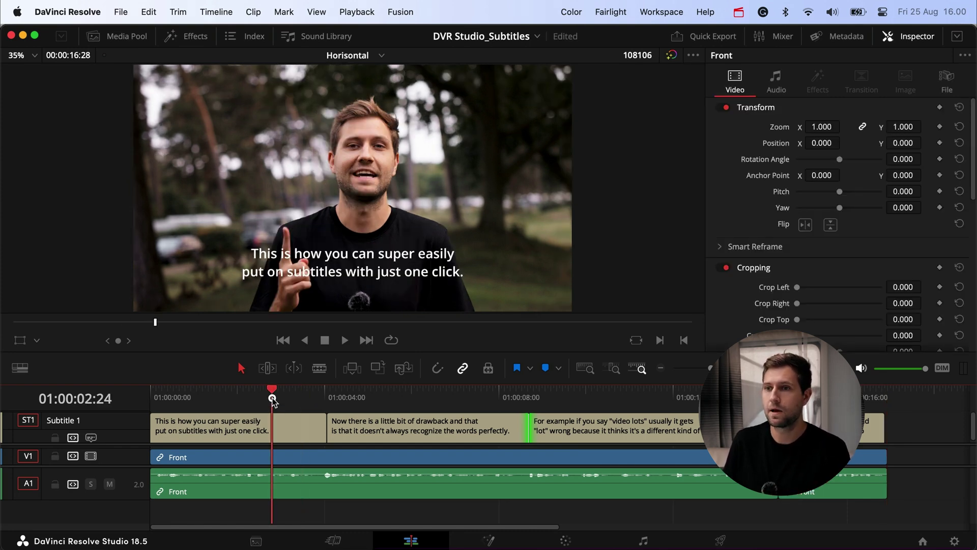
Style the subtitle track in Poppins Medium at size 40.
{"action": "left_click", "coordinate": [298, 427]}
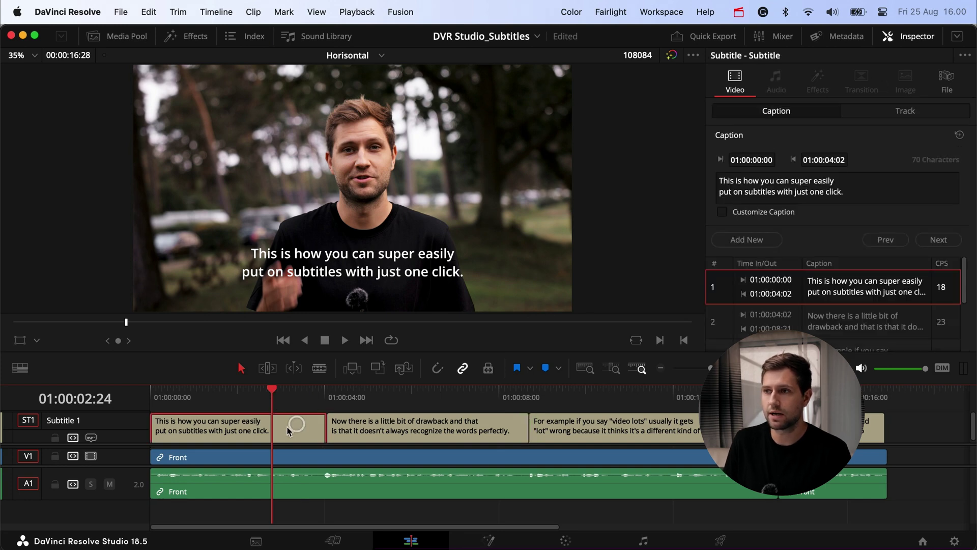
{"action": "left_click", "coordinate": [900, 112]}
{"action": "left_click", "coordinate": [847, 178]}
{"action": "type", "text": "pop"}
{"action": "key", "text": "Return"}
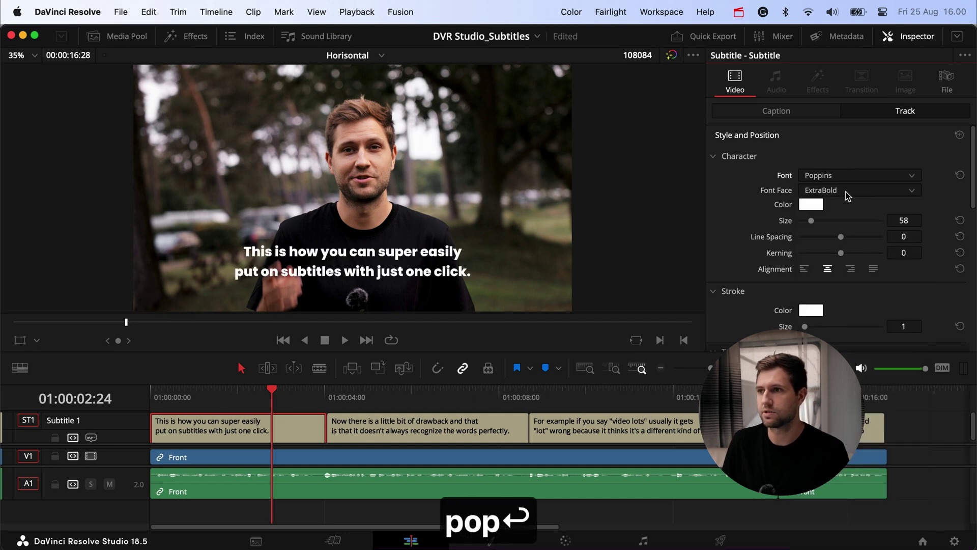
{"action": "left_click", "coordinate": [847, 191]}
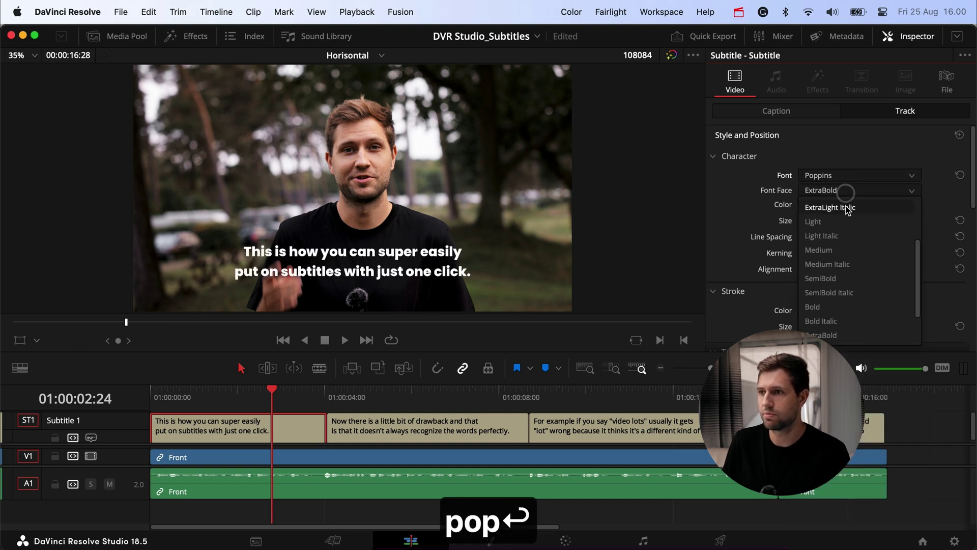
{"action": "left_click", "coordinate": [841, 249]}
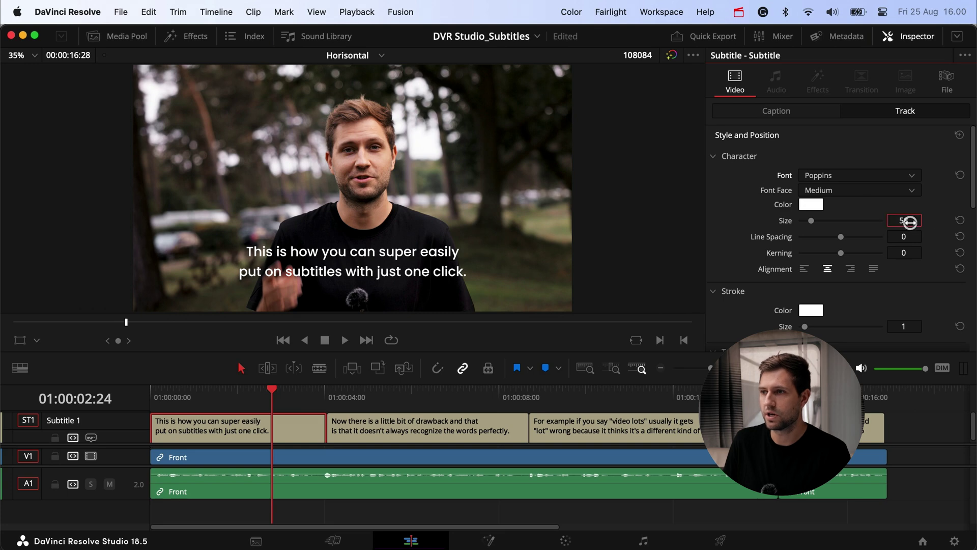
{"action": "type", "text": "40"}
{"action": "key", "text": "Return"}
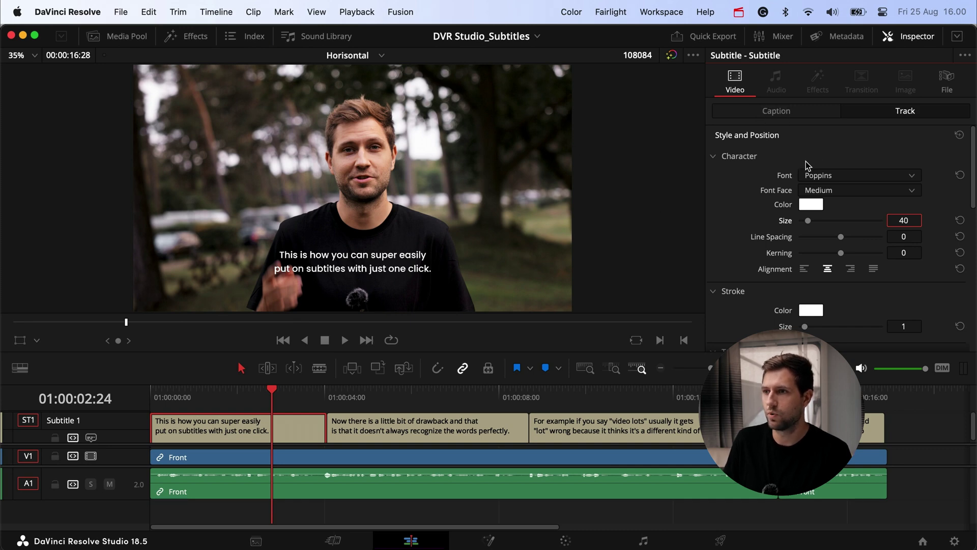
Lower the subtitles, add a background behind them, and select the third subtitle at 01:00:10:24.
{"action": "scroll", "coordinate": [807, 163], "scroll_direction": "down", "scroll_amount": 5}
{"action": "left_click_drag", "start_coordinate": [900, 258], "coordinate": [832, 255]}
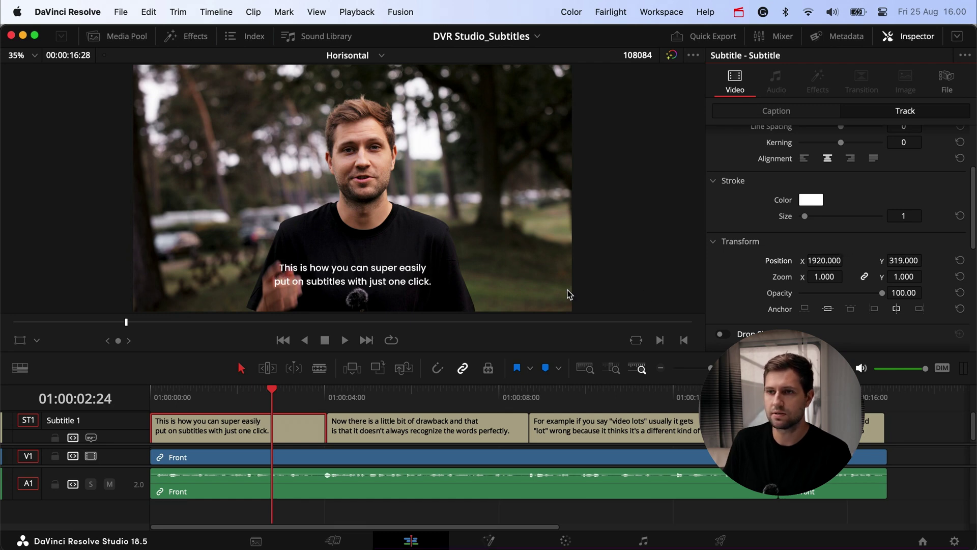
{"action": "scroll", "coordinate": [725, 264], "scroll_direction": "down", "scroll_amount": 5}
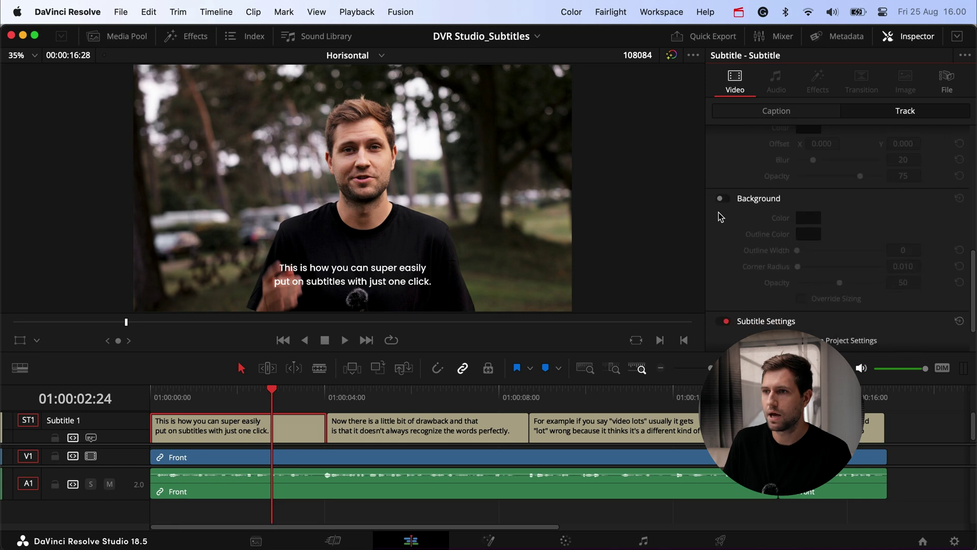
{"action": "left_click", "coordinate": [721, 198]}
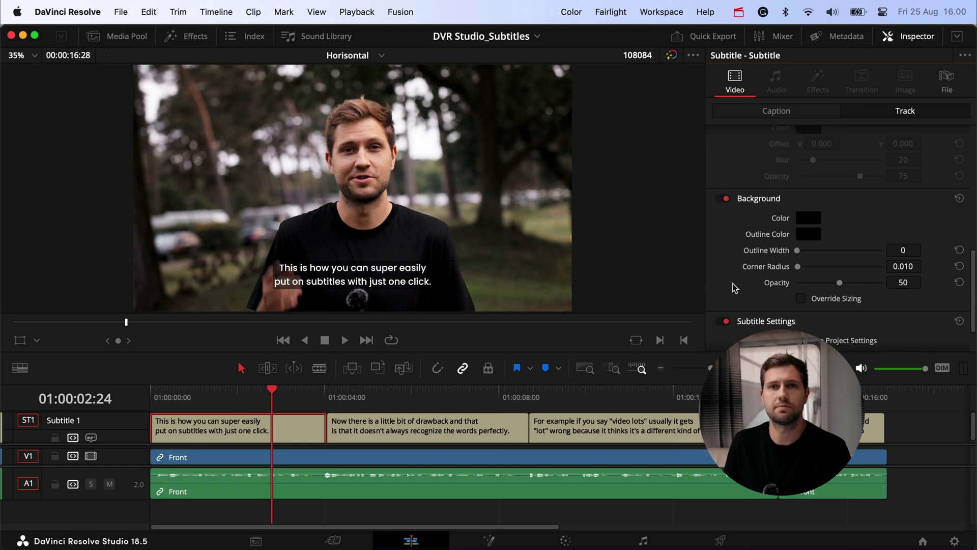
{"action": "scroll", "coordinate": [734, 285], "scroll_direction": "up", "scroll_amount": 6}
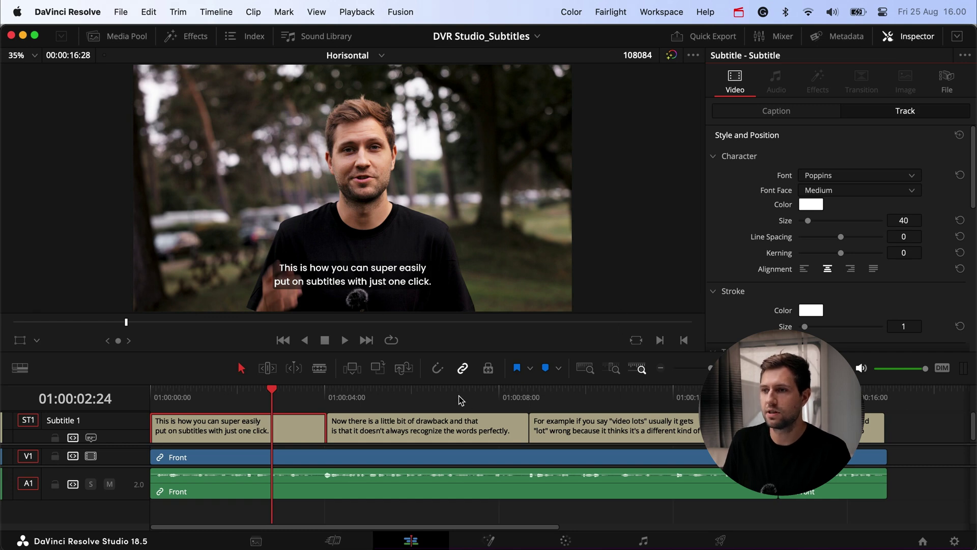
{"action": "left_click", "coordinate": [619, 399]}
{"action": "left_click", "coordinate": [668, 432]}
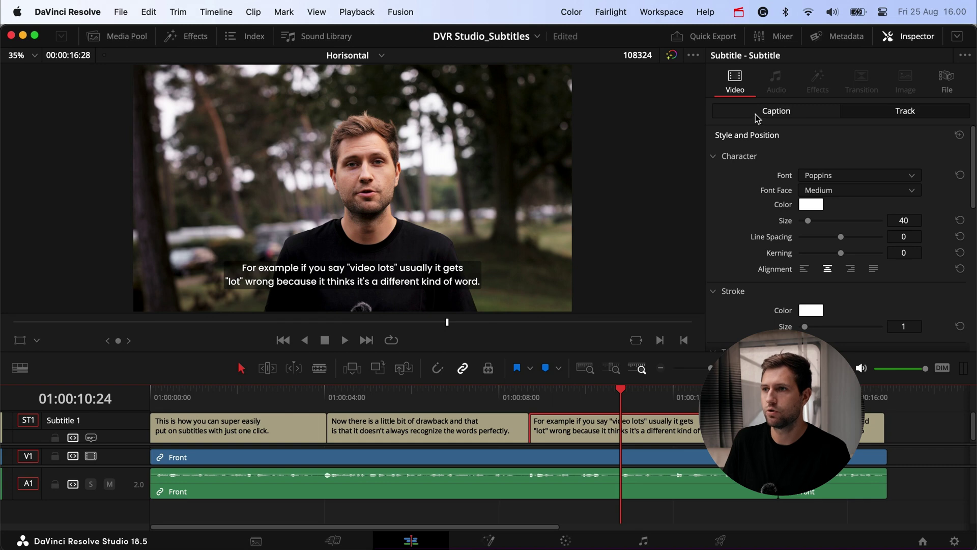
Edit the third caption's text so 'lots' becomes 'LUTs' and 'lot' becomes 'LUT', then deselect it.
{"action": "left_click", "coordinate": [799, 112]}
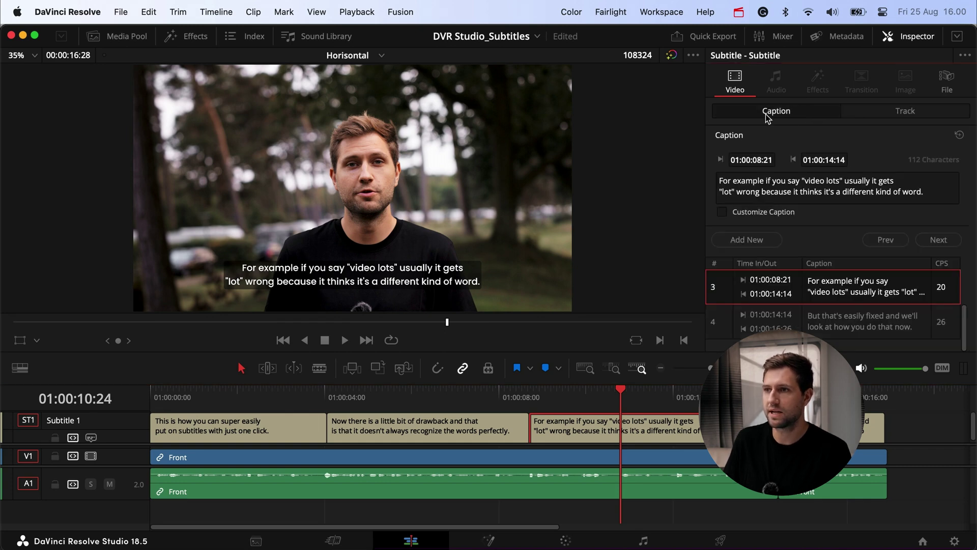
{"action": "left_click", "coordinate": [841, 182]}
{"action": "key", "text": "BackSpace"}
{"action": "key", "text": "BackSpace"}
{"action": "key", "text": "BackSpace"}
{"action": "key", "text": "BackSpace"}
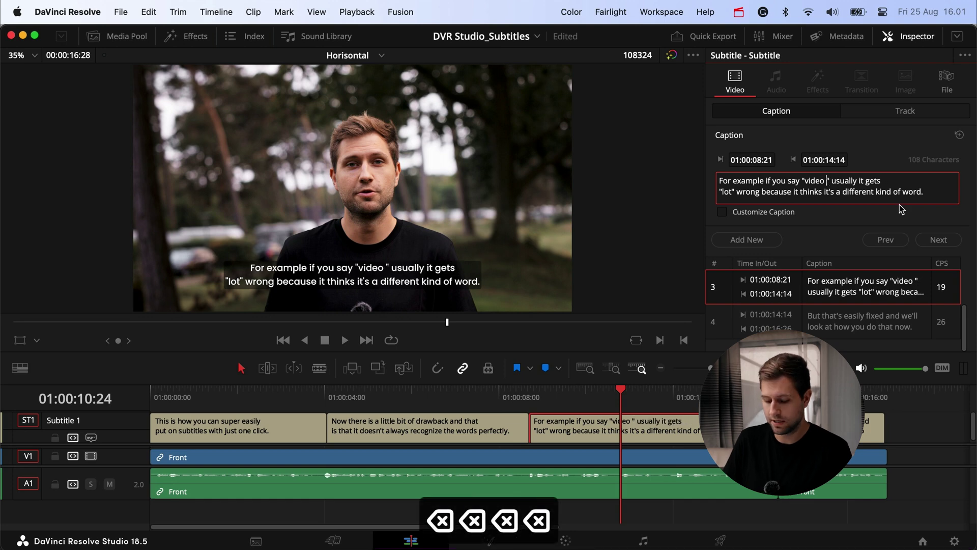
{"action": "type", "text": "LUTs"}
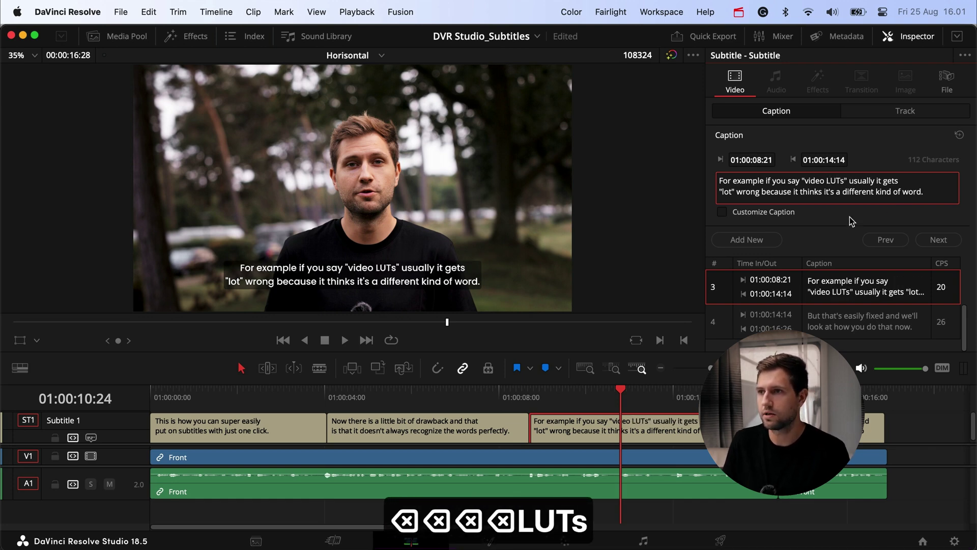
{"action": "left_click", "coordinate": [734, 191]}
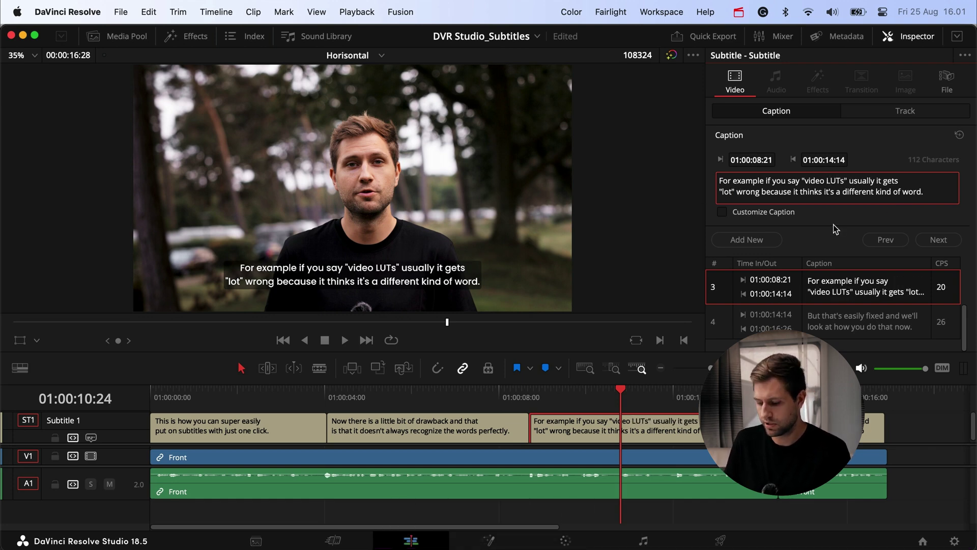
{"action": "key", "text": "BackSpace"}
{"action": "key", "text": "BackSpace"}
{"action": "key", "text": "BackSpace"}
{"action": "type", "text": "LUT"}
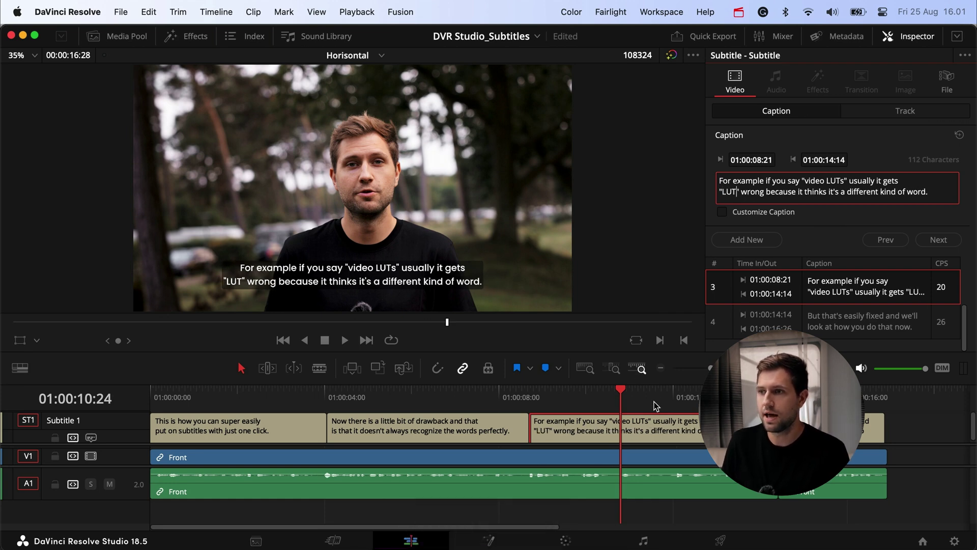
{"action": "left_click", "coordinate": [869, 445]}
{"action": "left_click", "coordinate": [172, 398]}
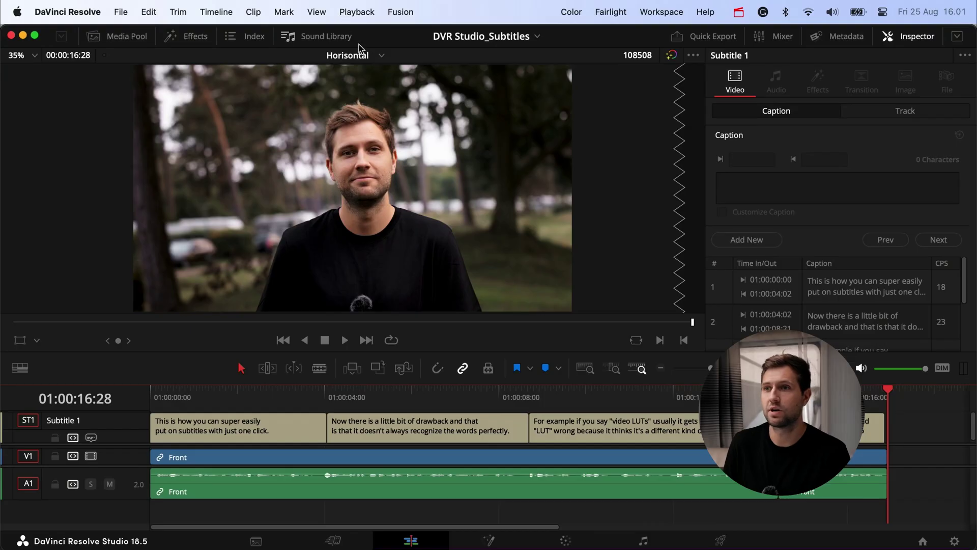
Open the Vertical timeline from the Media Pool and select its Front clip at 01:00:02:22.
{"action": "left_click", "coordinate": [375, 57]}
{"action": "left_click", "coordinate": [93, 35]}
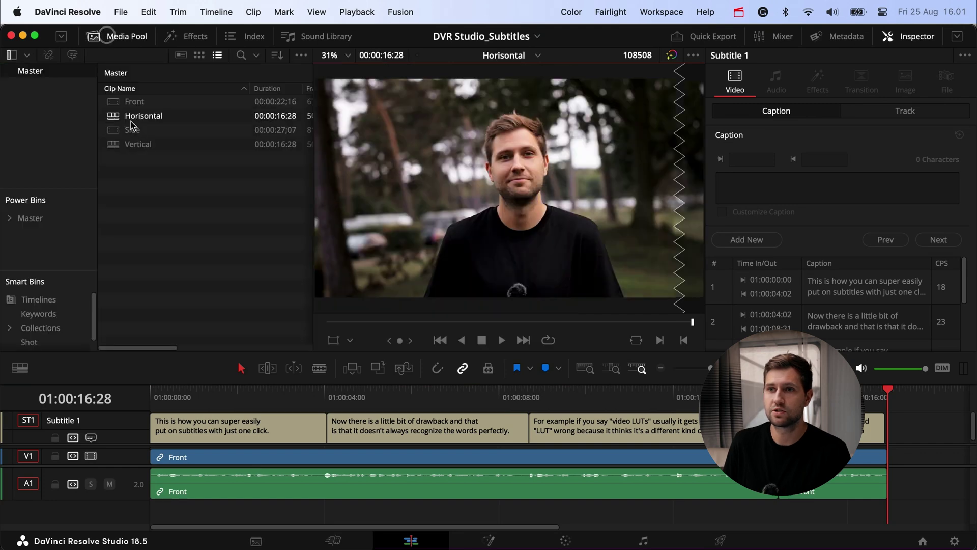
{"action": "double_click", "coordinate": [131, 145]}
{"action": "left_click", "coordinate": [121, 35]}
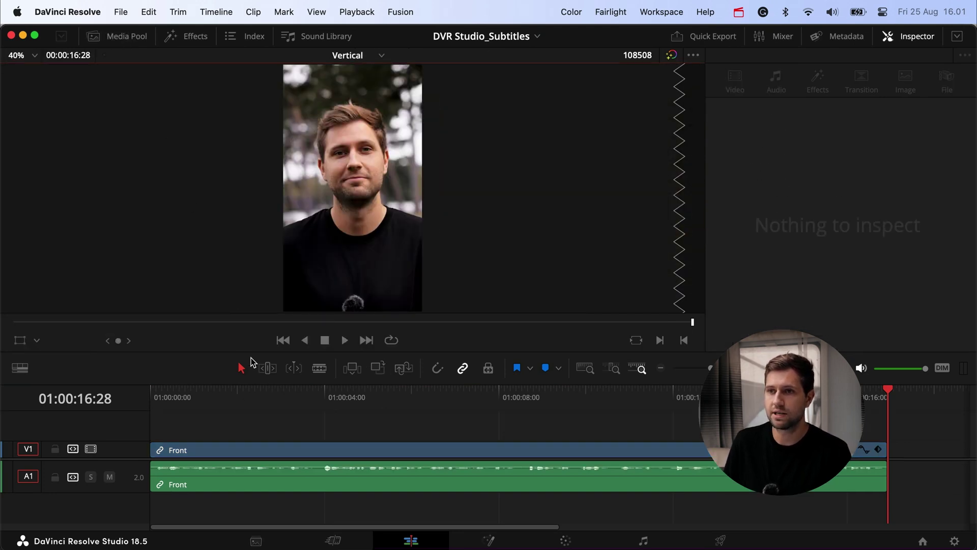
{"action": "left_click", "coordinate": [269, 395]}
{"action": "left_click", "coordinate": [218, 12]}
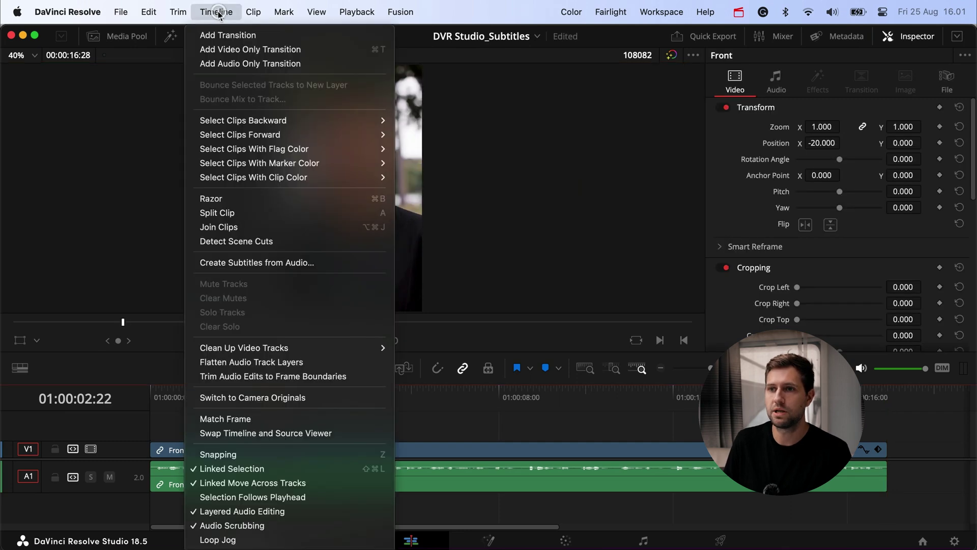
Create subtitles from the Vertical timeline's audio with a 35-character maximum and single lines.
{"action": "left_click", "coordinate": [266, 263]}
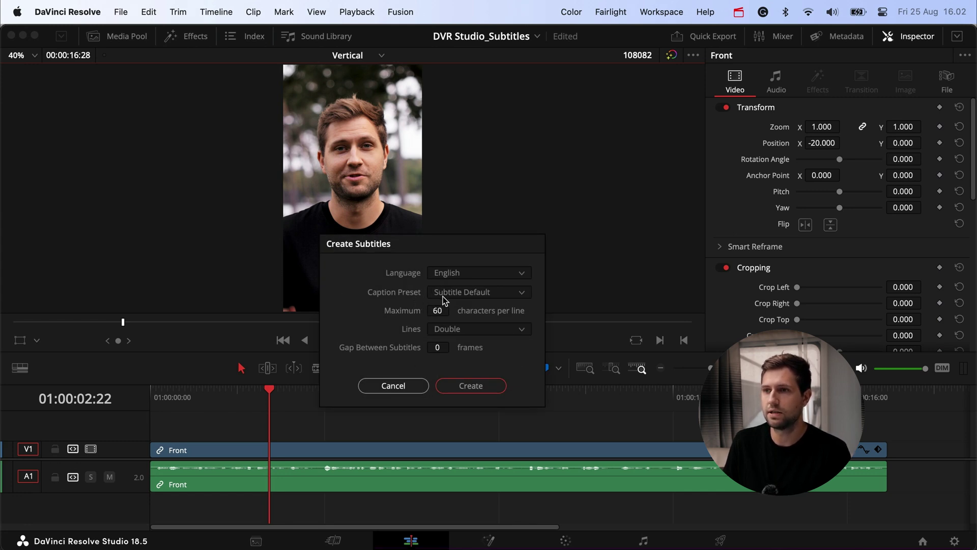
{"action": "left_click", "coordinate": [439, 311]}
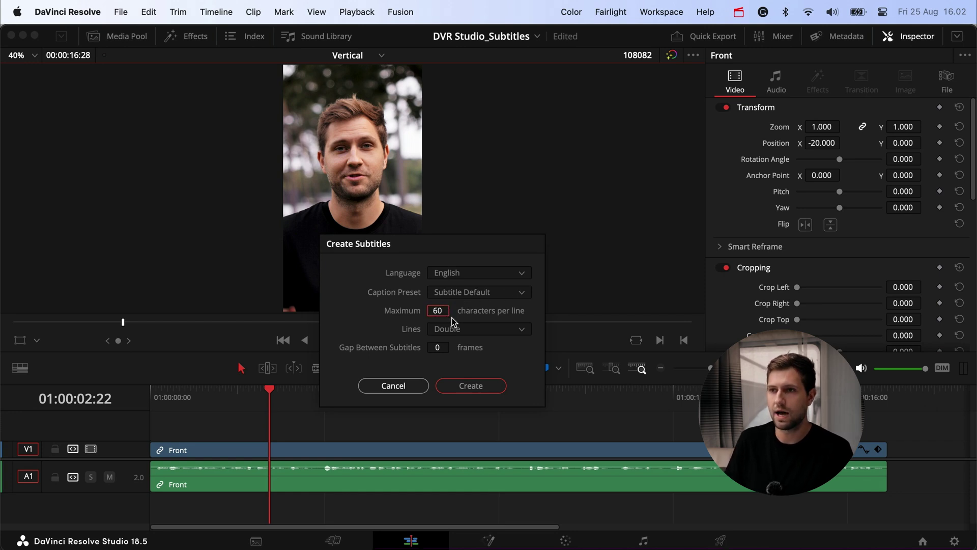
{"action": "type", "text": "35"}
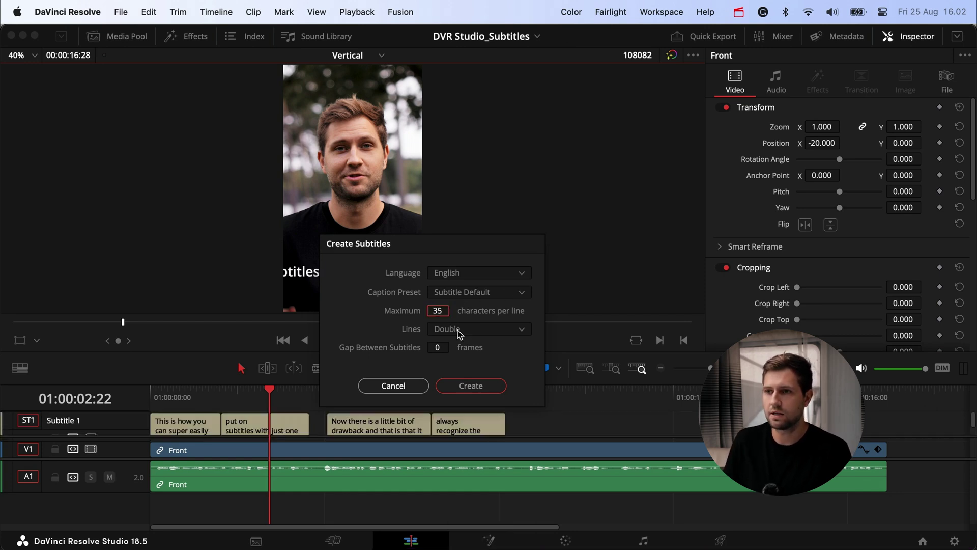
{"action": "left_click", "coordinate": [459, 329]}
{"action": "left_click", "coordinate": [446, 347]}
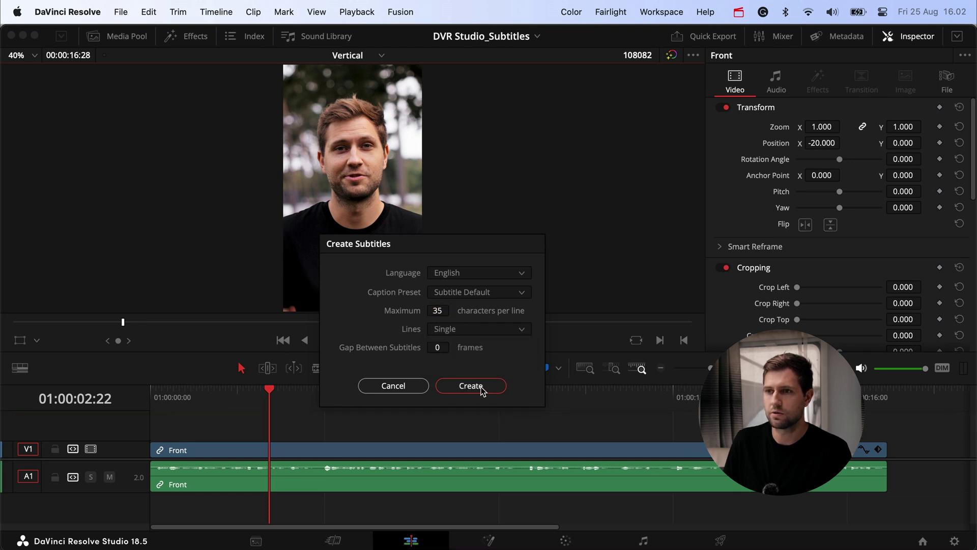
{"action": "left_click", "coordinate": [471, 386]}
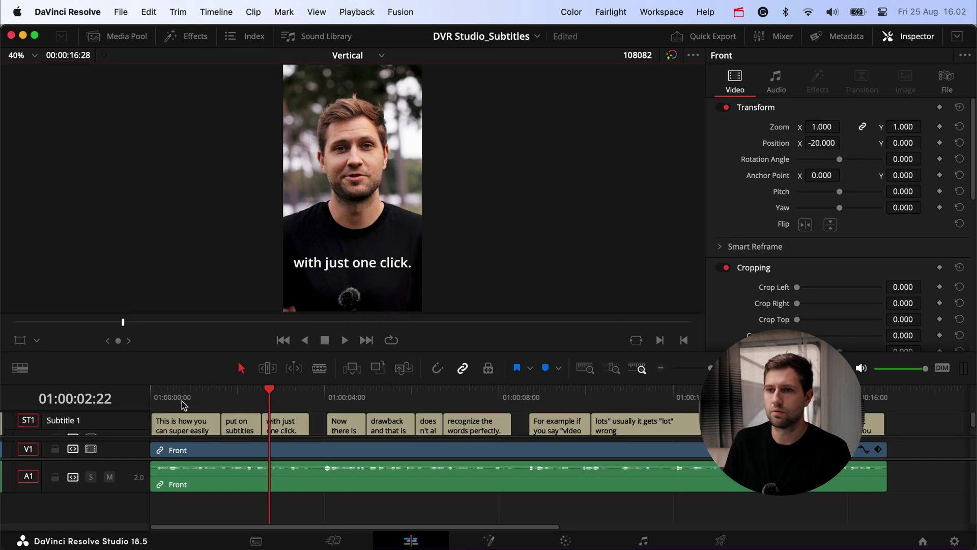
Extend 'with just one click.' and 'recognize the words perfectly.' up to the following subtitles.
{"action": "left_click_drag", "start_coordinate": [160, 421], "coordinate": [144, 424]}
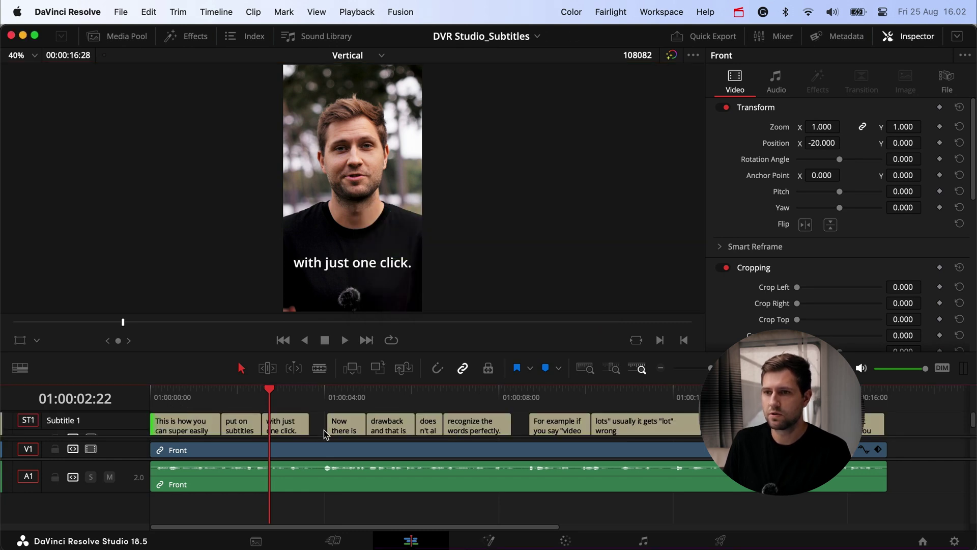
{"action": "left_click_drag", "start_coordinate": [303, 424], "coordinate": [322, 421]}
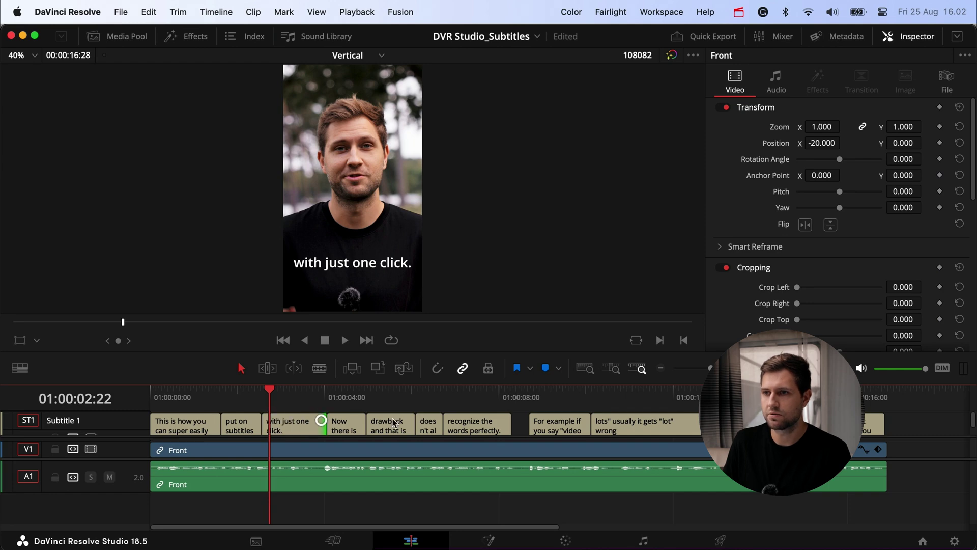
{"action": "left_click_drag", "start_coordinate": [502, 425], "coordinate": [524, 421]}
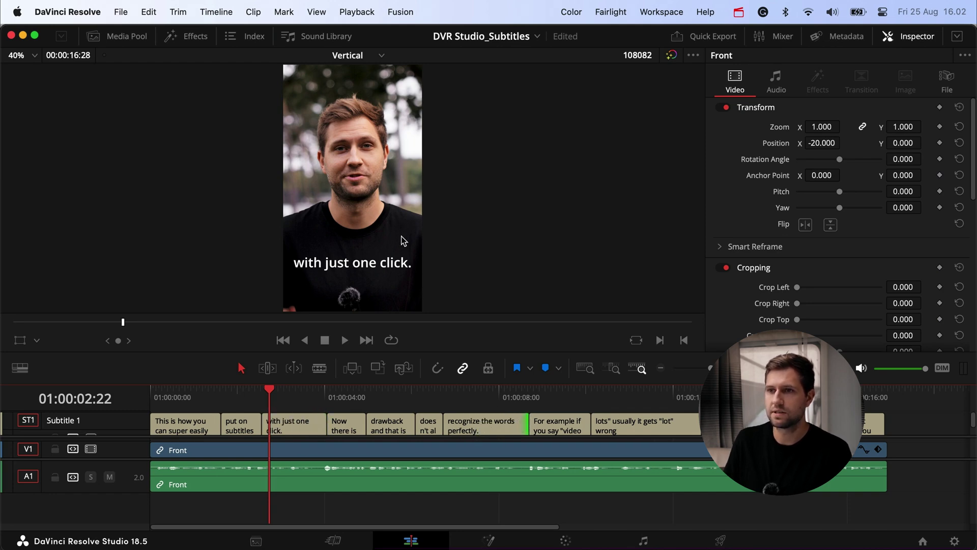
{"action": "left_click", "coordinate": [184, 399]}
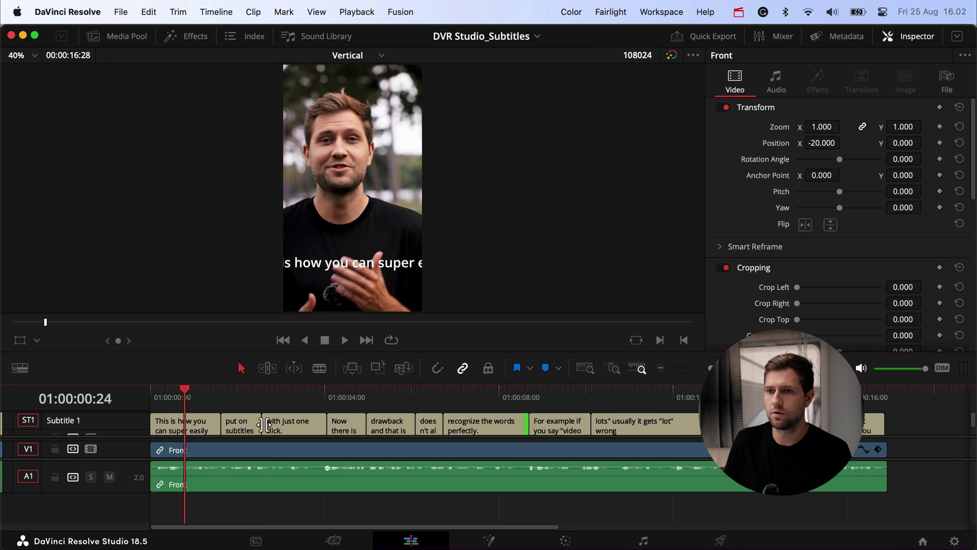
Set the vertical timeline's subtitle track font to Poppins Medium at size 30.
{"action": "left_click", "coordinate": [192, 426]}
{"action": "left_click", "coordinate": [880, 113]}
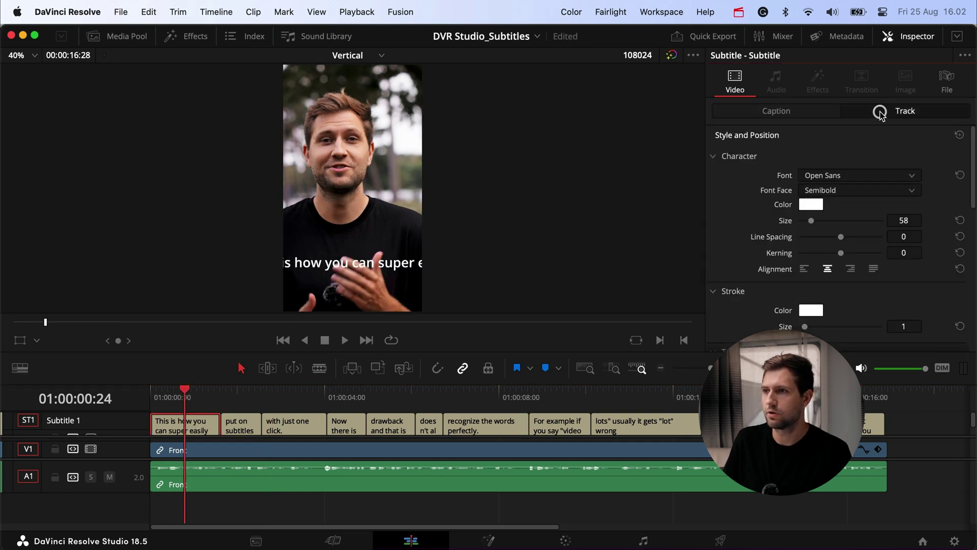
{"action": "left_click", "coordinate": [884, 175]}
{"action": "type", "text": "popp"}
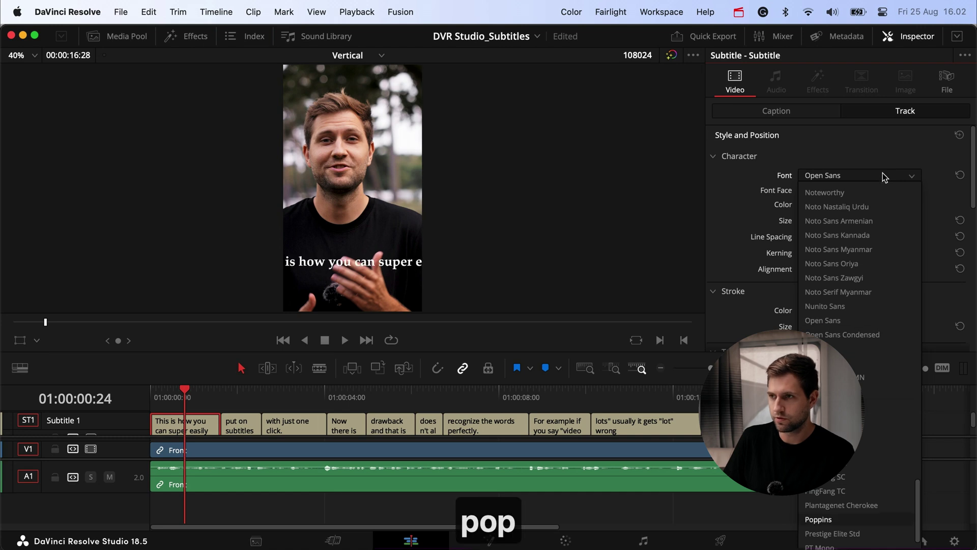
{"action": "key", "text": "Return"}
{"action": "left_click", "coordinate": [874, 190]}
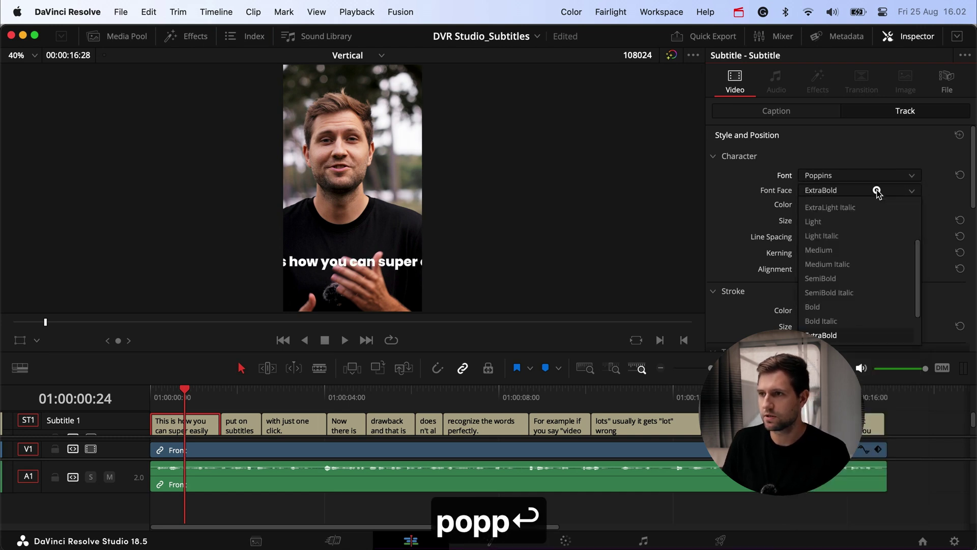
{"action": "left_click", "coordinate": [832, 251]}
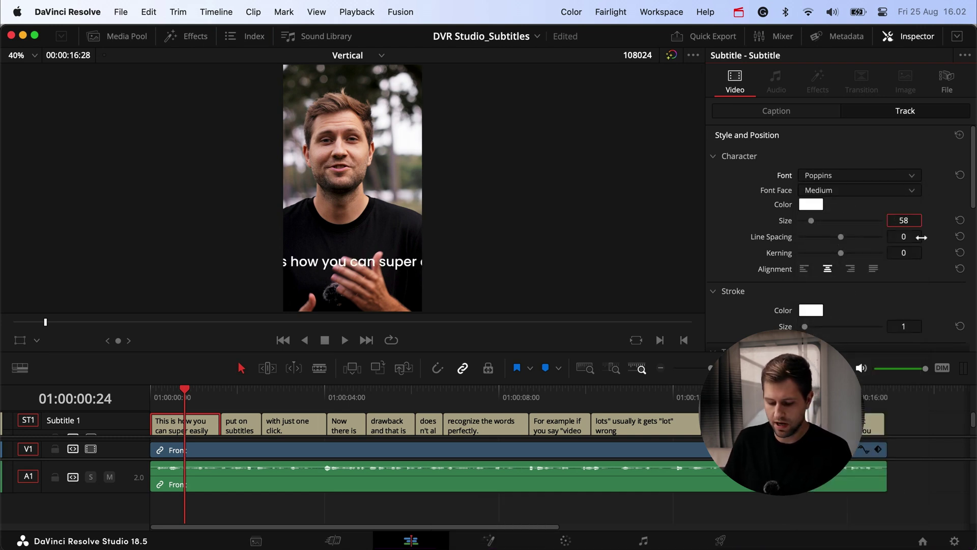
{"action": "type", "text": "30"}
{"action": "key", "text": "Return"}
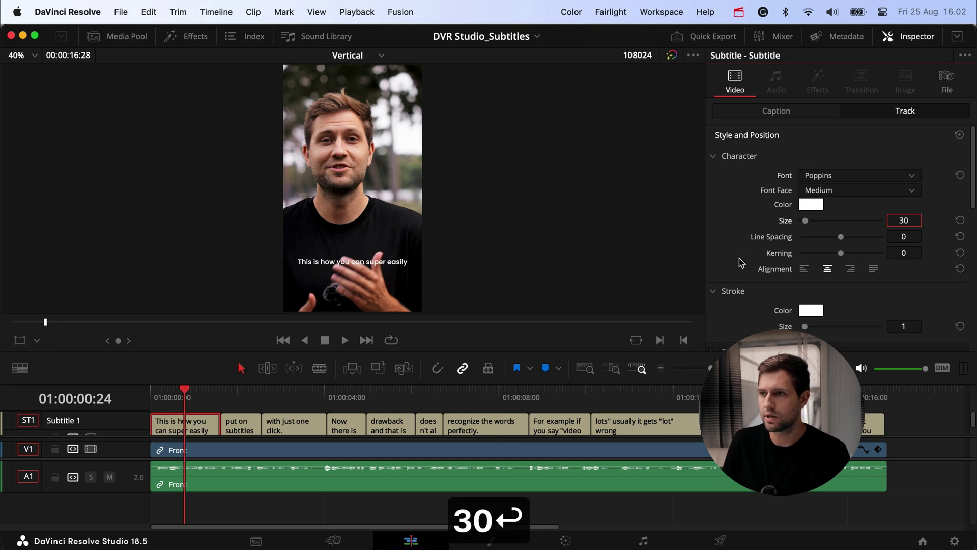
Enable a background behind the subtitles and return to the Caption view.
{"action": "scroll", "coordinate": [722, 254], "scroll_direction": "down", "scroll_amount": 10}
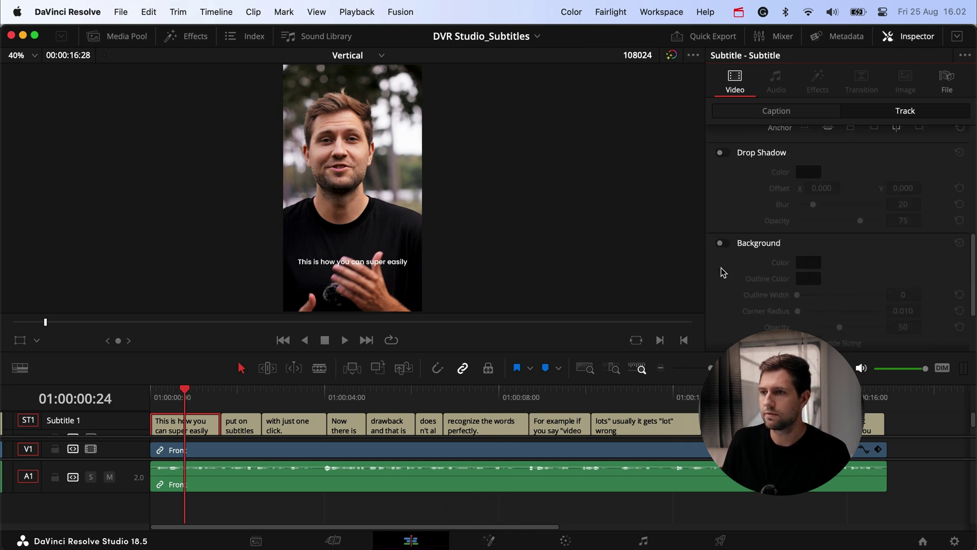
{"action": "left_click", "coordinate": [721, 244]}
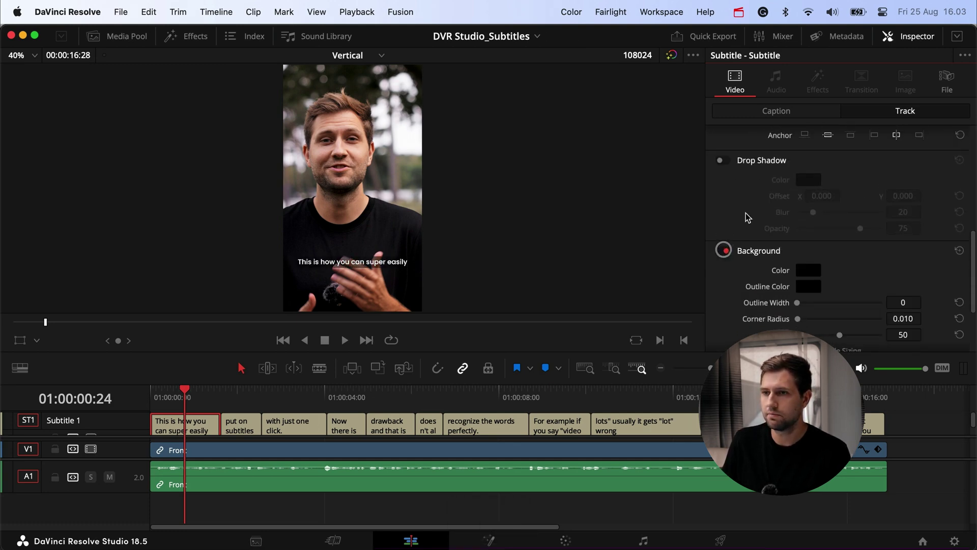
{"action": "scroll", "coordinate": [742, 227], "scroll_direction": "up", "scroll_amount": 10}
{"action": "left_click", "coordinate": [759, 110]}
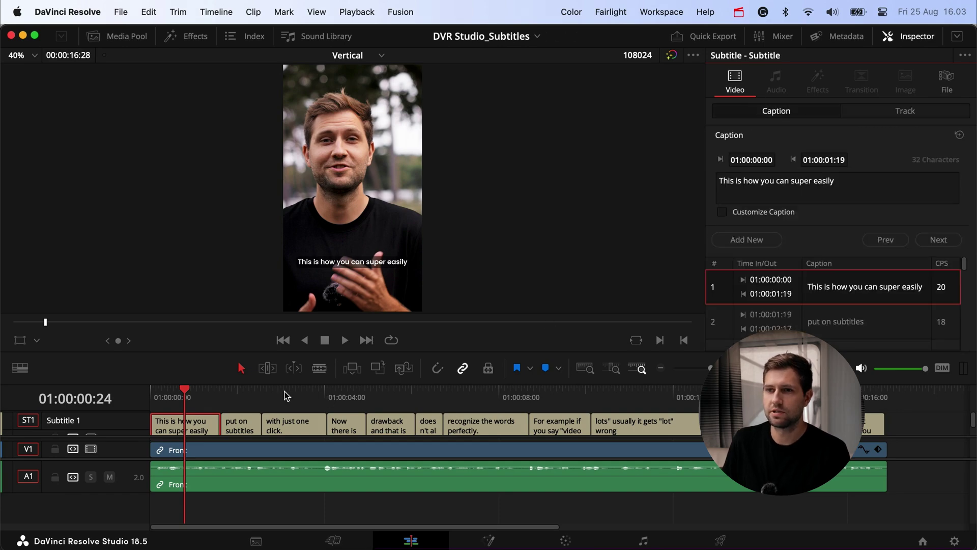